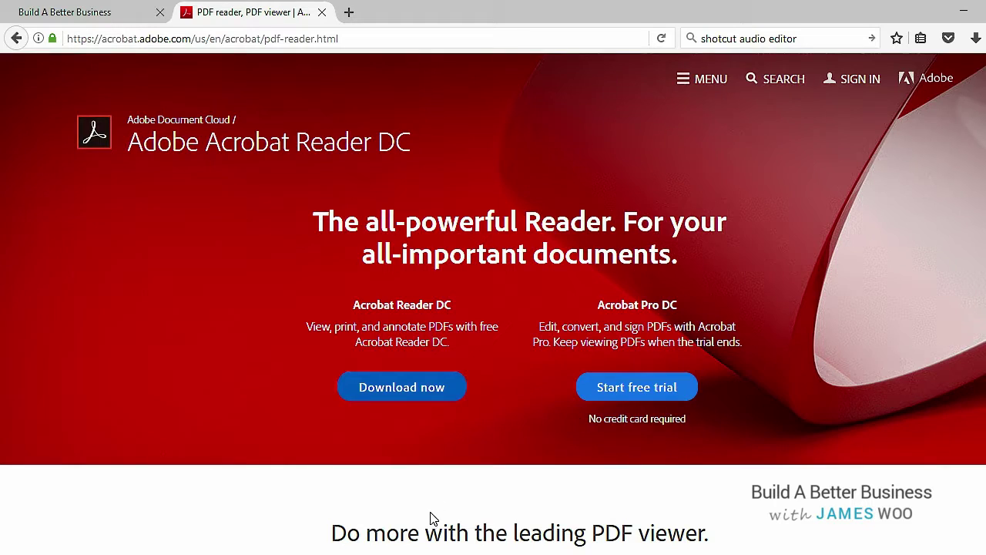
Open Writer's Export as PDF options for the blank document from the File menu
{"action": "scroll", "coordinate": [456, 505], "scroll_direction": "down", "scroll_amount": 2}
{"action": "scroll", "coordinate": [456, 502], "scroll_direction": "down", "scroll_amount": 2}
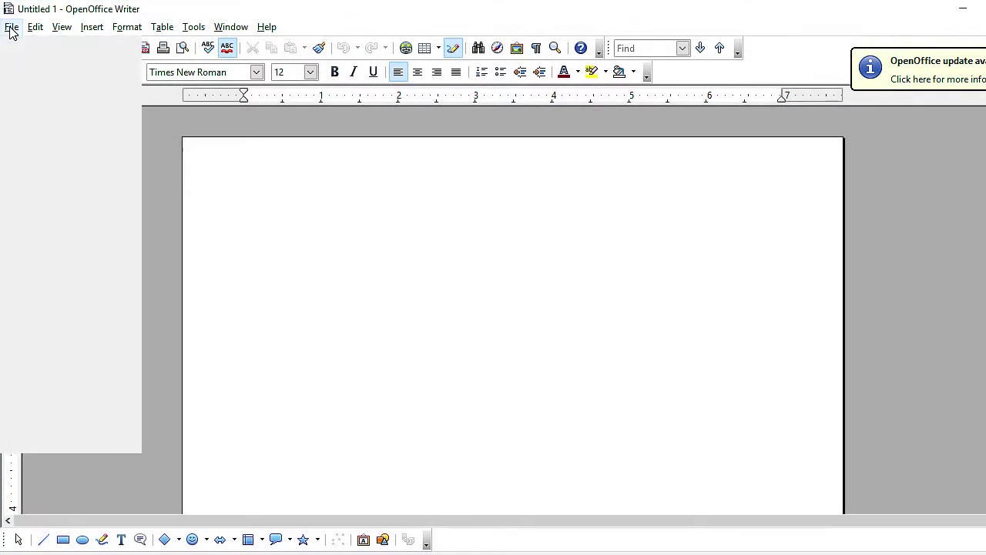
{"action": "left_click", "coordinate": [12, 27]}
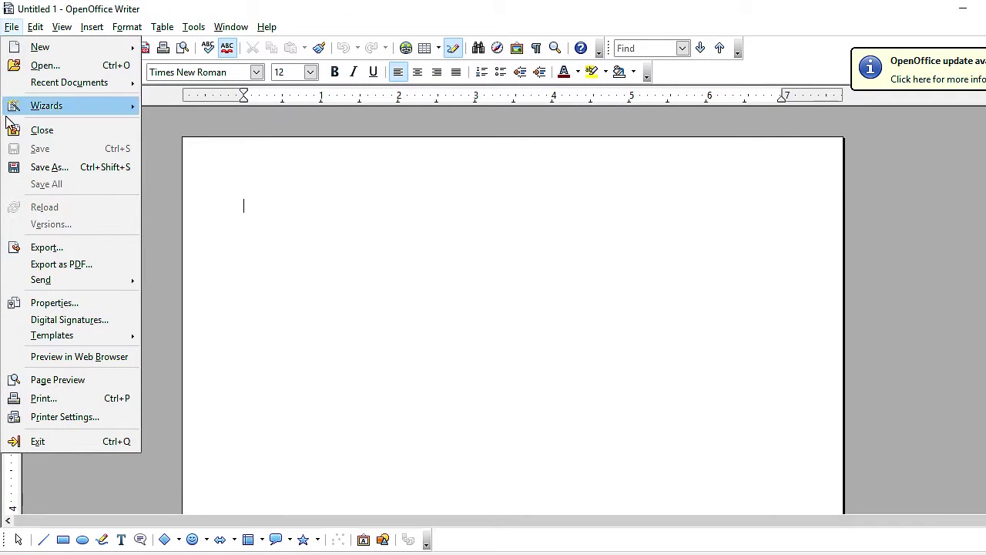
{"action": "left_click", "coordinate": [46, 267]}
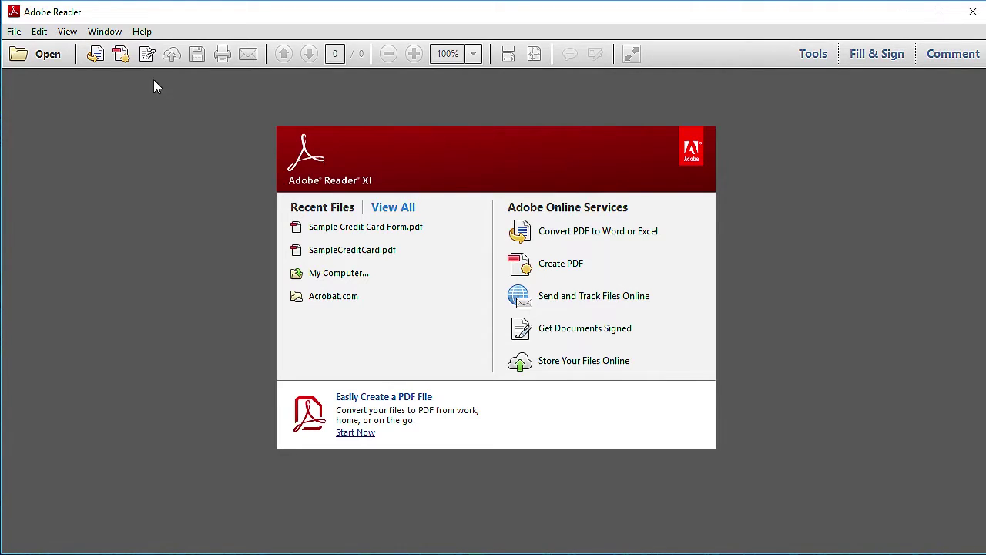
Open Sample Credit Card Form.pdf from Recent Files and bring up the Fill & Sign pane
{"action": "left_click", "coordinate": [337, 231]}
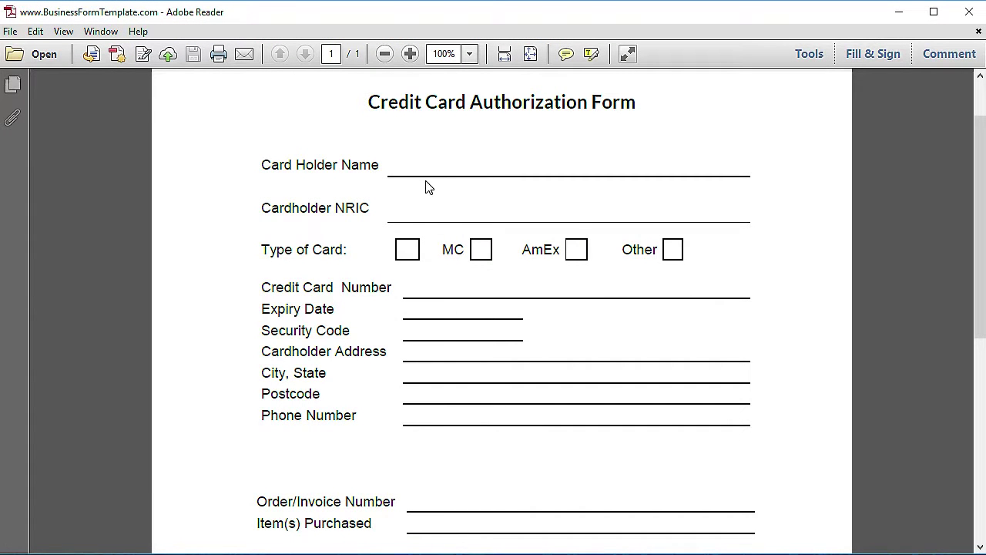
{"action": "left_click", "coordinate": [874, 55]}
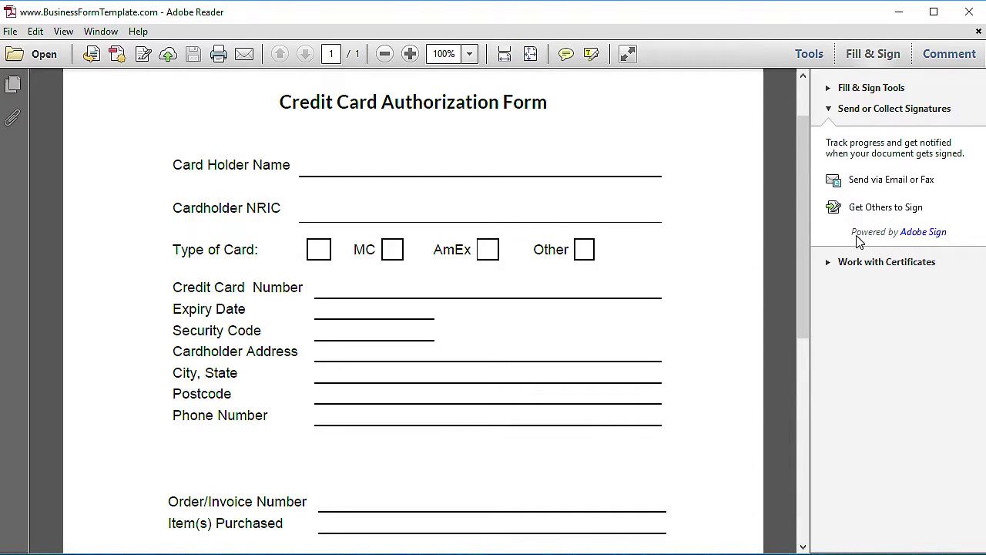
Choose Add Text, move its toolbar off the form, and place a text box on the Card Holder Name line
{"action": "left_click", "coordinate": [832, 90]}
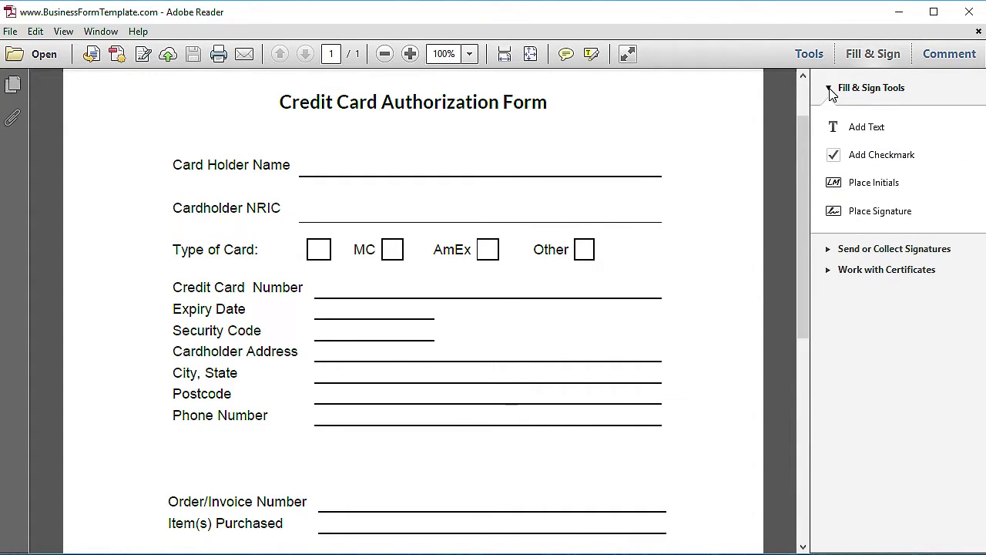
{"action": "left_click", "coordinate": [867, 136]}
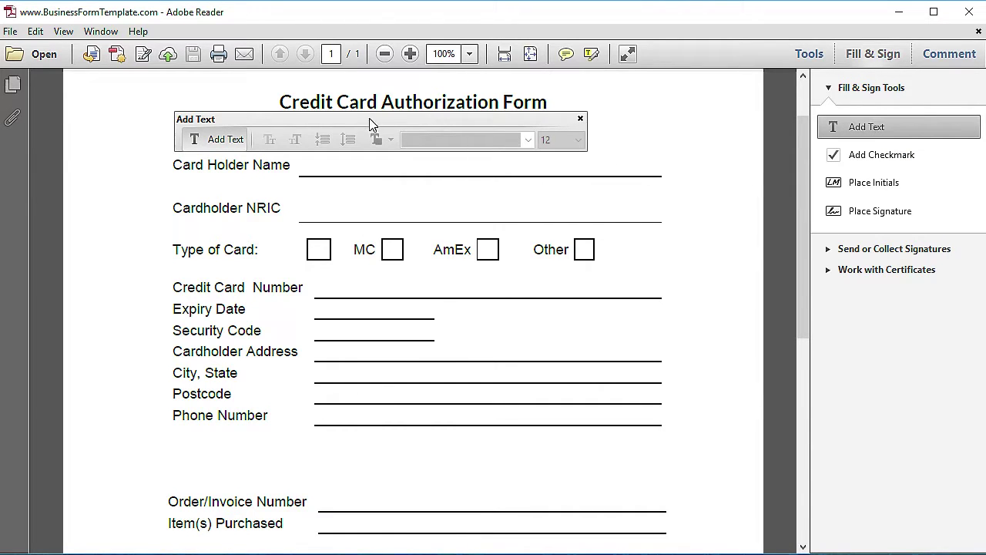
{"action": "left_click_drag", "start_coordinate": [369, 123], "coordinate": [255, 89]}
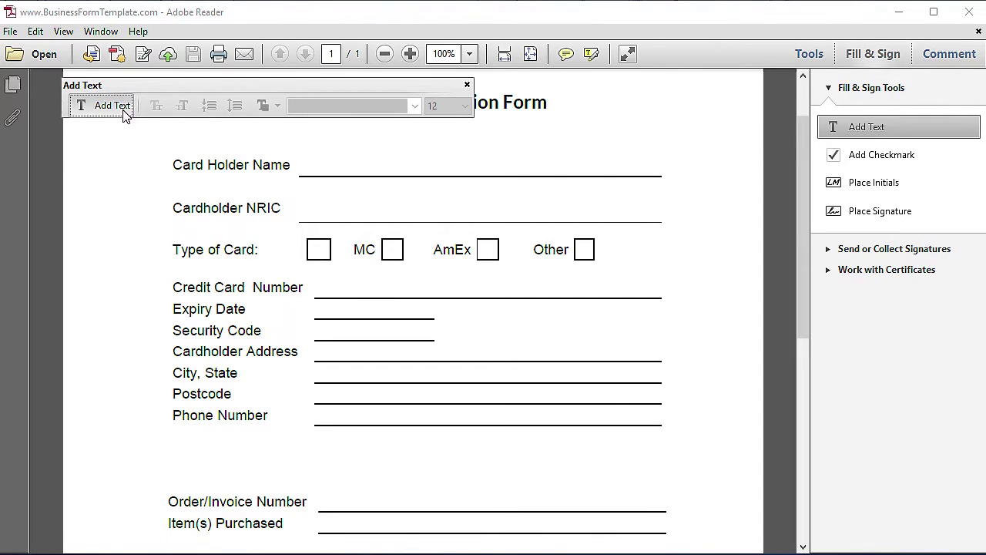
{"action": "left_click", "coordinate": [351, 158]}
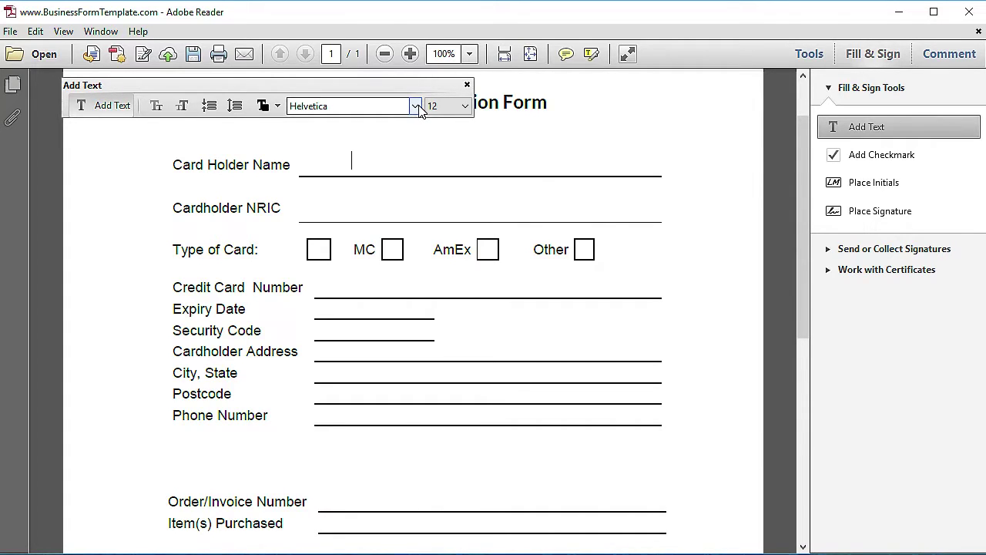
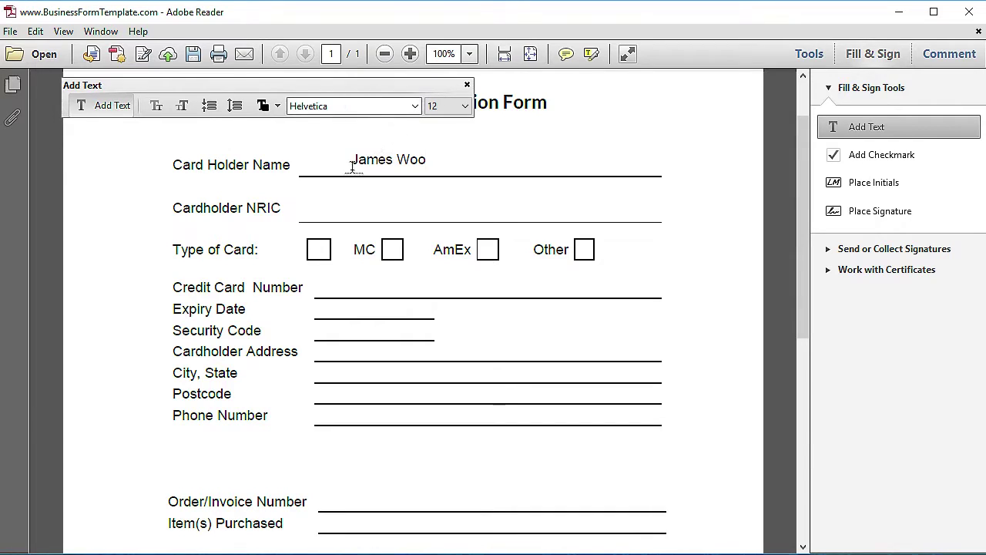
Type the cardholder's name on the Card Holder Name line and restyle it to Times Roman 14 pt
{"action": "left_click_drag", "start_coordinate": [352, 160], "coordinate": [431, 158]}
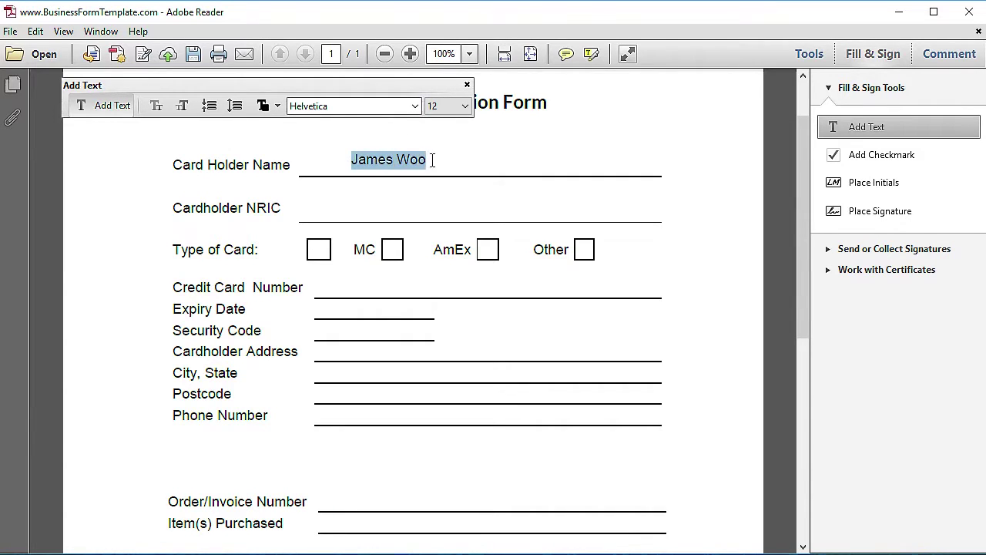
{"action": "left_click", "coordinate": [415, 106]}
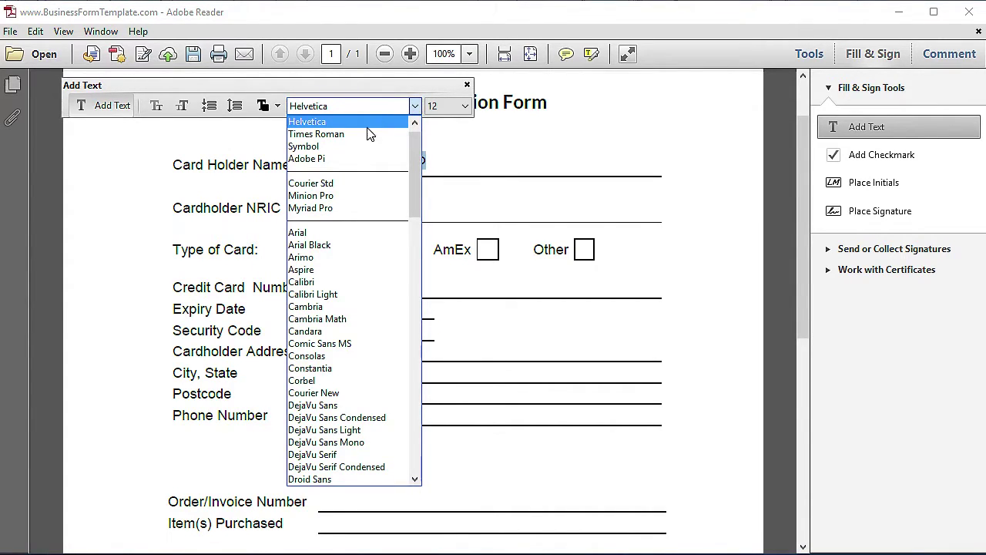
{"action": "left_click", "coordinate": [369, 134]}
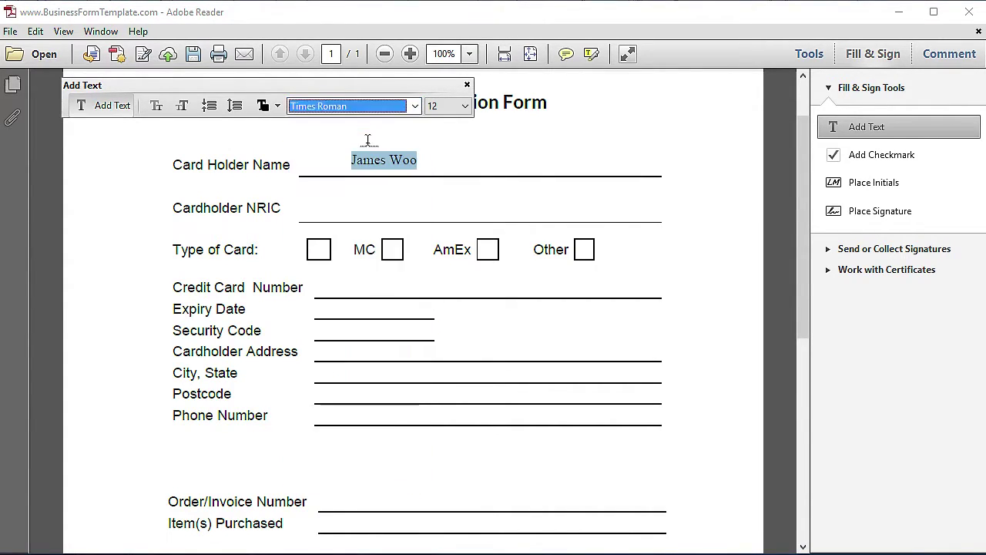
{"action": "left_click", "coordinate": [459, 113]}
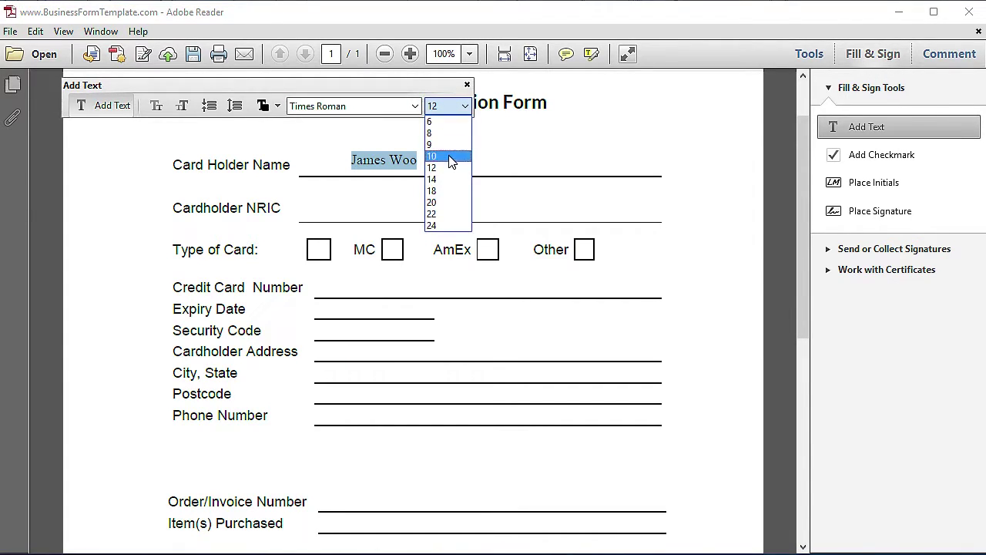
{"action": "left_click", "coordinate": [447, 179]}
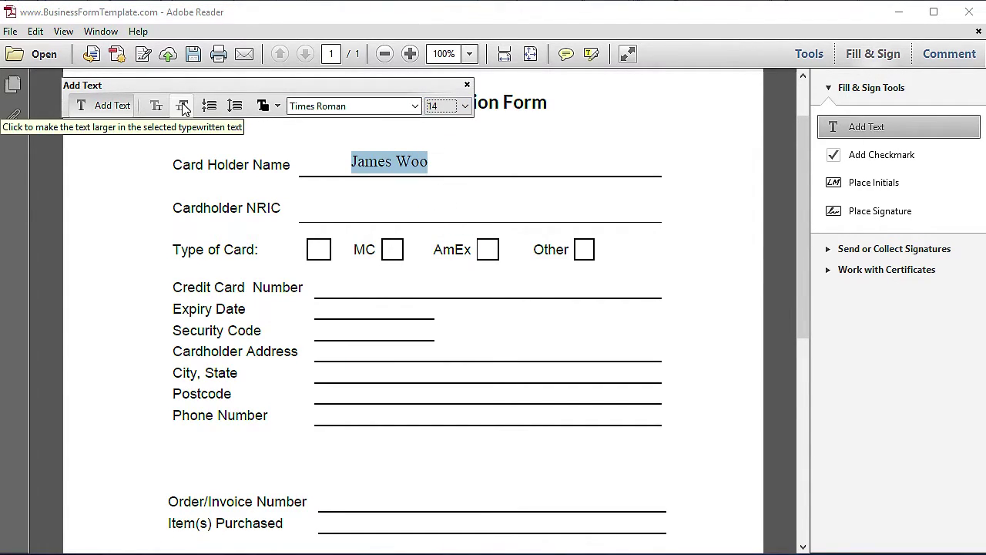
{"action": "left_click", "coordinate": [442, 159]}
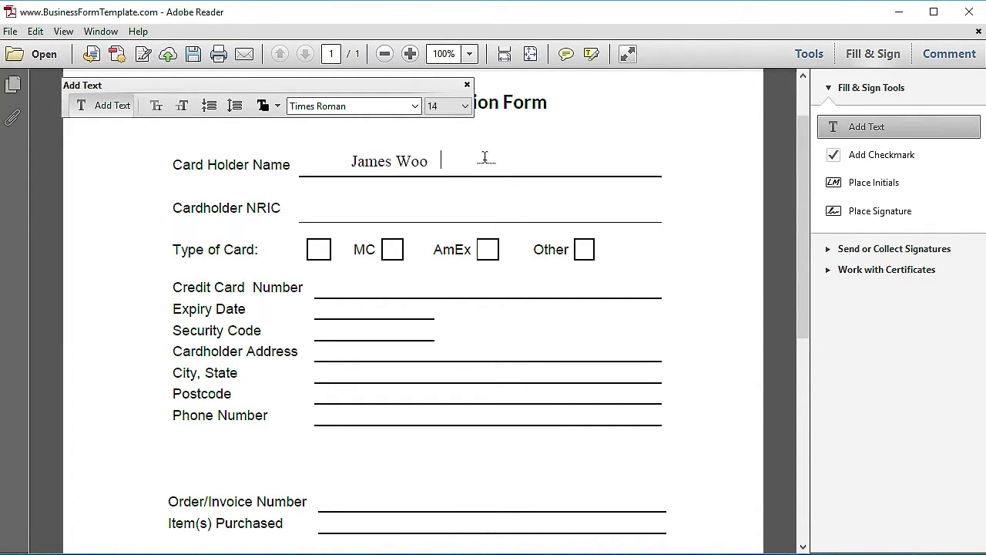
Type the ID number on the Cardholder NRIC line and the card number on the Credit Card Number line
{"action": "left_click", "coordinate": [352, 206]}
{"action": "left_click", "coordinate": [330, 285]}
{"action": "type", "text": "8888 88888"}
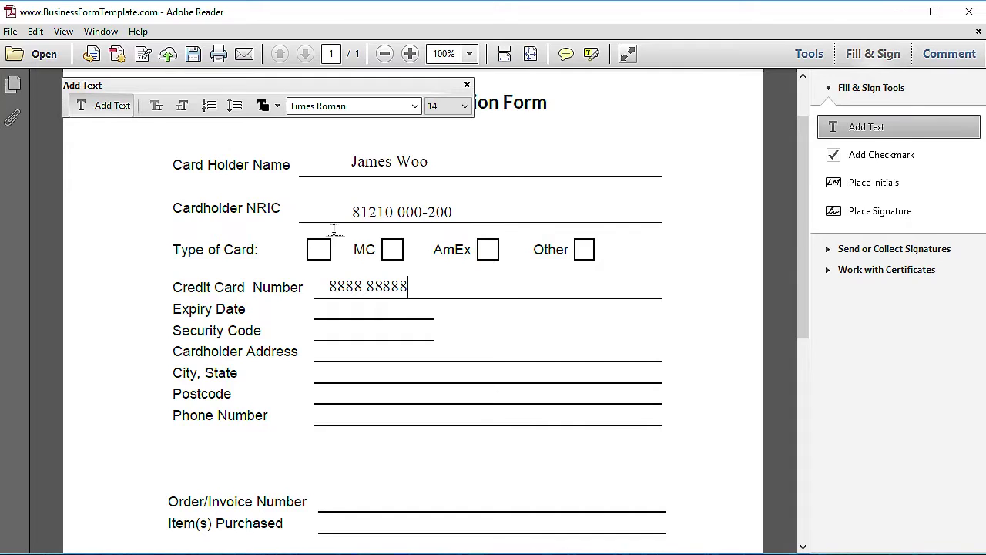
{"action": "left_click", "coordinate": [879, 158]}
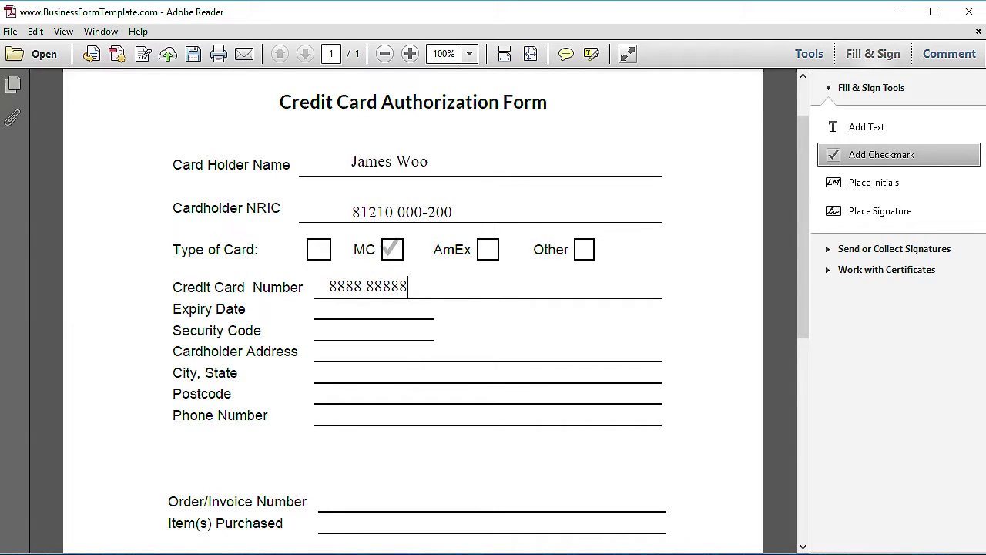
Tick the MC card-type box and enlarge the checkmark until it fills the box
{"action": "left_click", "coordinate": [392, 249]}
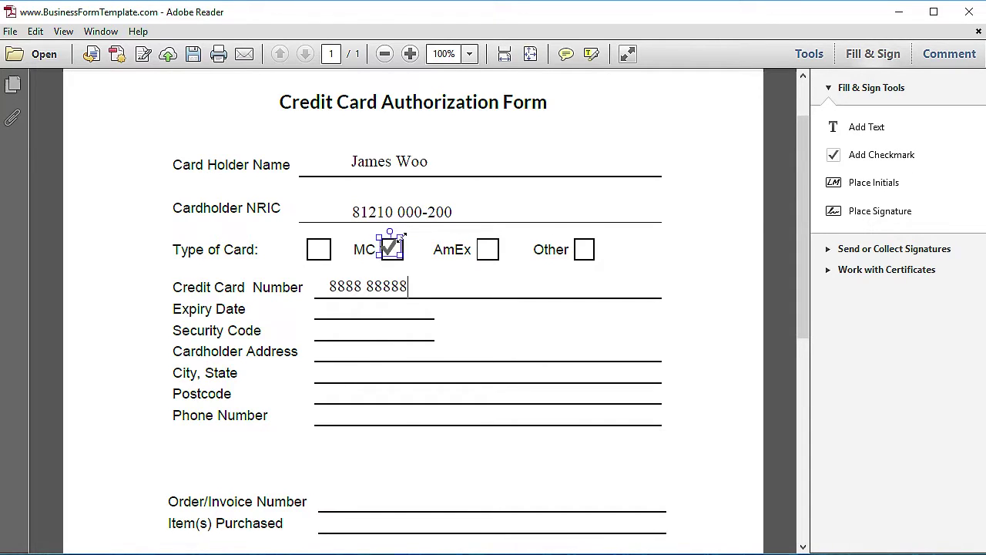
{"action": "mouse_move", "coordinate": [401, 236]}
{"action": "left_mouse_down"}
{"action": "mouse_move", "coordinate": [410, 224]}
{"action": "mouse_move", "coordinate": [411, 236]}
{"action": "left_mouse_up"}
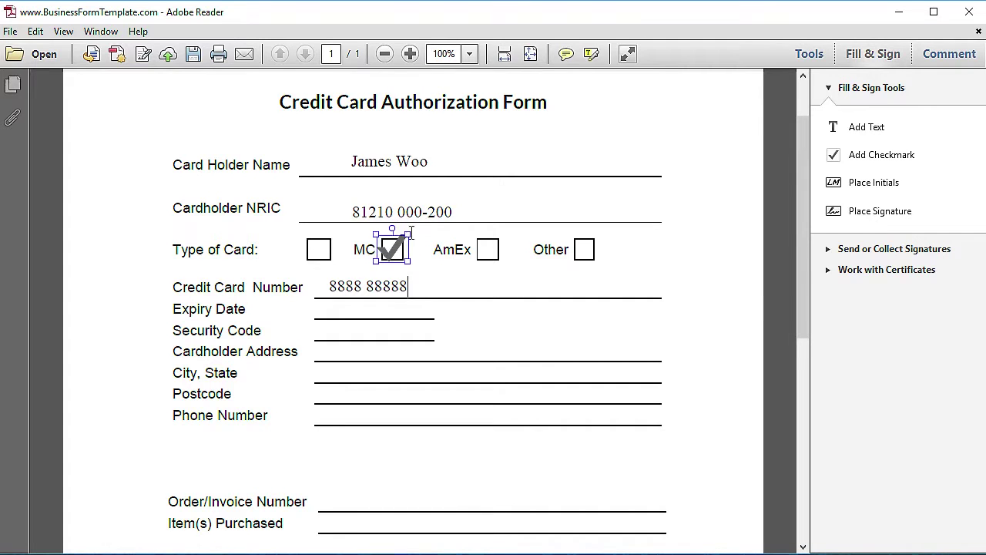
{"action": "left_click", "coordinate": [691, 221]}
{"action": "scroll", "coordinate": [691, 222], "scroll_direction": "down", "scroll_amount": 2}
{"action": "scroll", "coordinate": [691, 221], "scroll_direction": "down", "scroll_amount": 4}
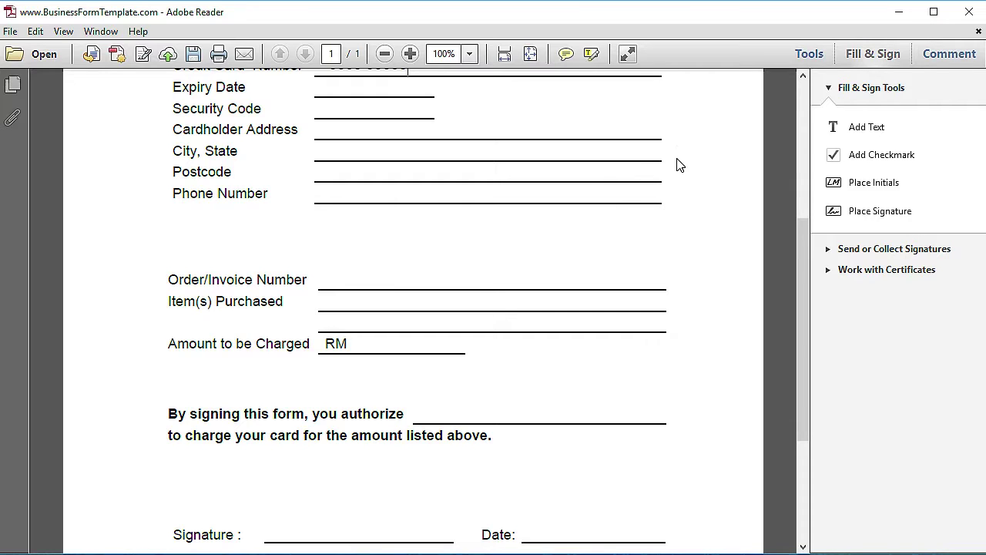
{"action": "left_click", "coordinate": [846, 159]}
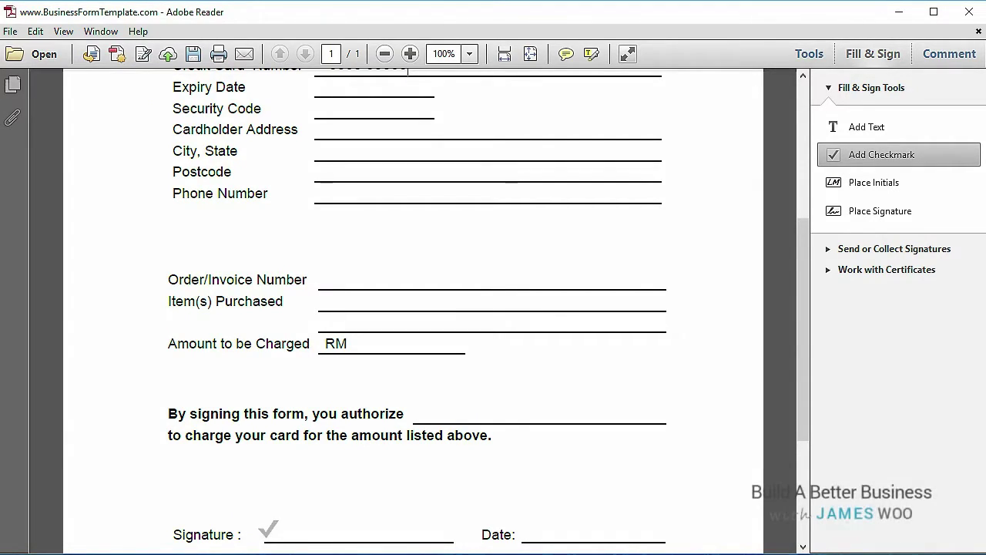
Place a checkmark just left of the Signature line
{"action": "left_click", "coordinate": [269, 529]}
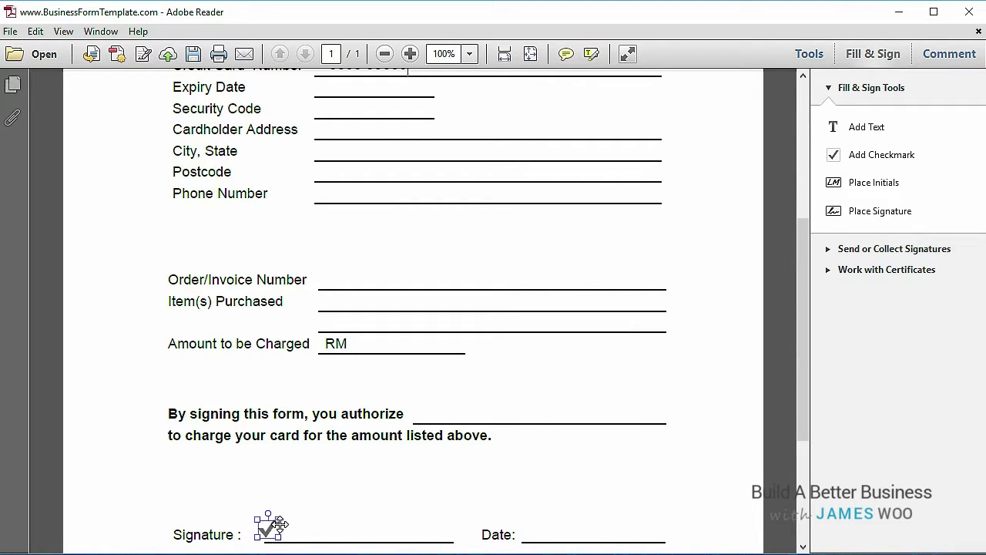
{"action": "scroll", "coordinate": [352, 349], "scroll_direction": "down", "scroll_amount": 1}
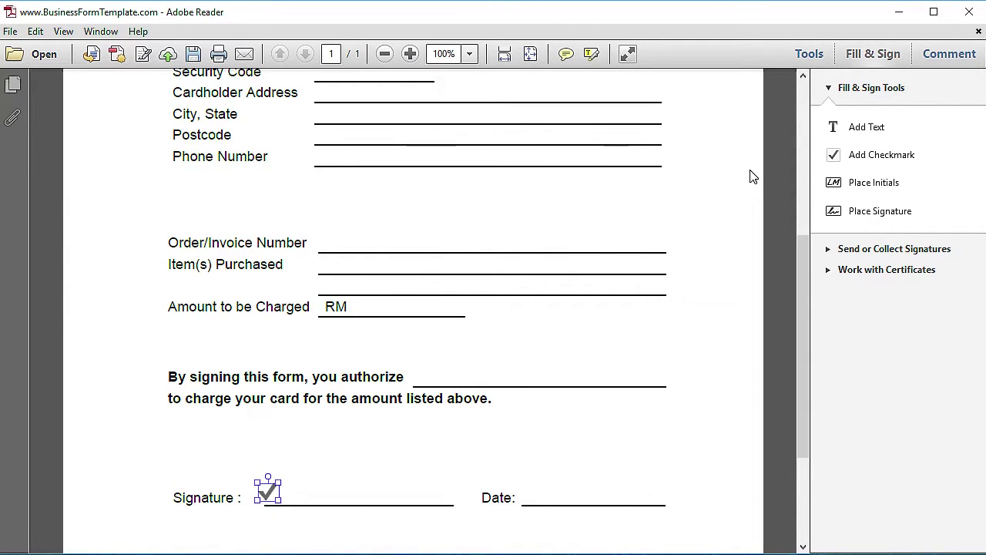
{"action": "left_click", "coordinate": [872, 223]}
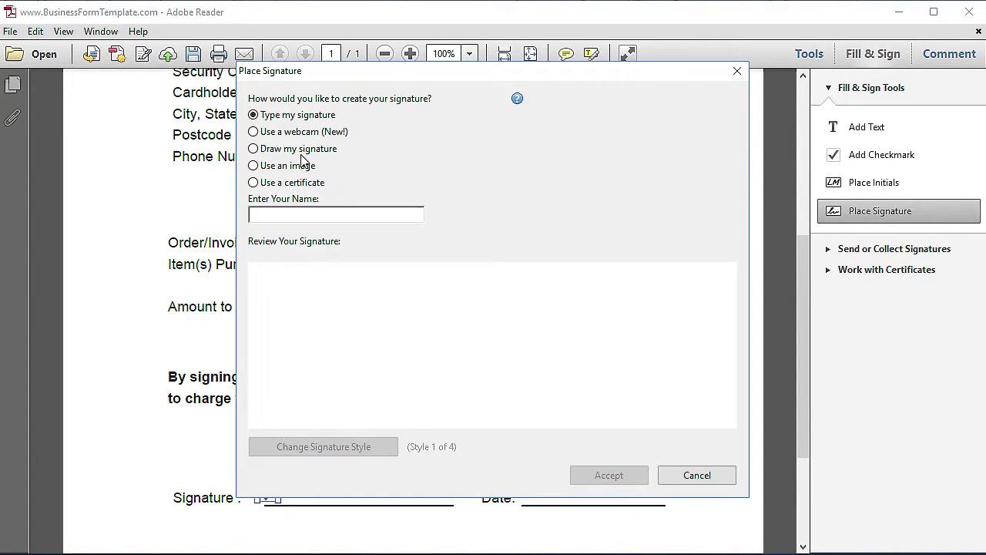
Draw a freehand signature with an underline stroke, accept it, and place it on the Signature line
{"action": "left_click", "coordinate": [254, 149]}
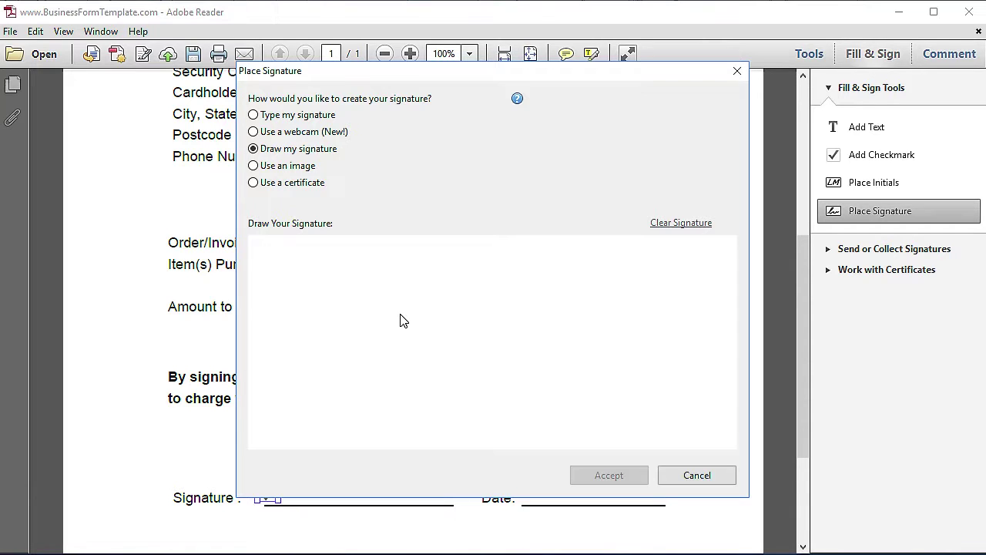
{"action": "mouse_move", "coordinate": [401, 320]}
{"action": "left_mouse_down"}
{"action": "mouse_move", "coordinate": [376, 324]}
{"action": "mouse_move", "coordinate": [370, 401]}
{"action": "mouse_move", "coordinate": [440, 288]}
{"action": "mouse_move", "coordinate": [462, 316]}
{"action": "mouse_move", "coordinate": [493, 293]}
{"action": "mouse_move", "coordinate": [545, 320]}
{"action": "mouse_move", "coordinate": [533, 314]}
{"action": "left_mouse_up"}
{"action": "mouse_move", "coordinate": [330, 348]}
{"action": "left_mouse_down"}
{"action": "mouse_move", "coordinate": [465, 352]}
{"action": "mouse_move", "coordinate": [584, 336]}
{"action": "left_mouse_up"}
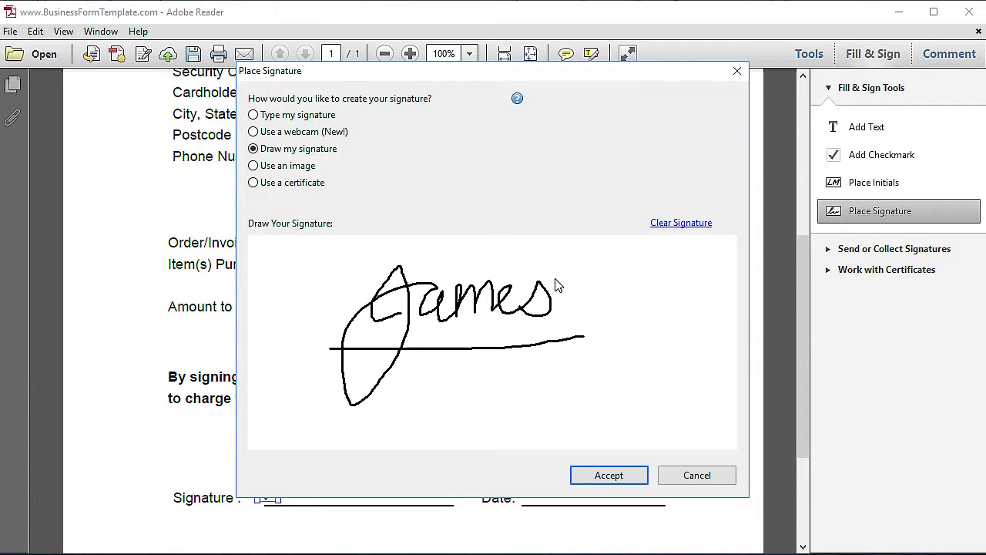
{"action": "left_click", "coordinate": [614, 475]}
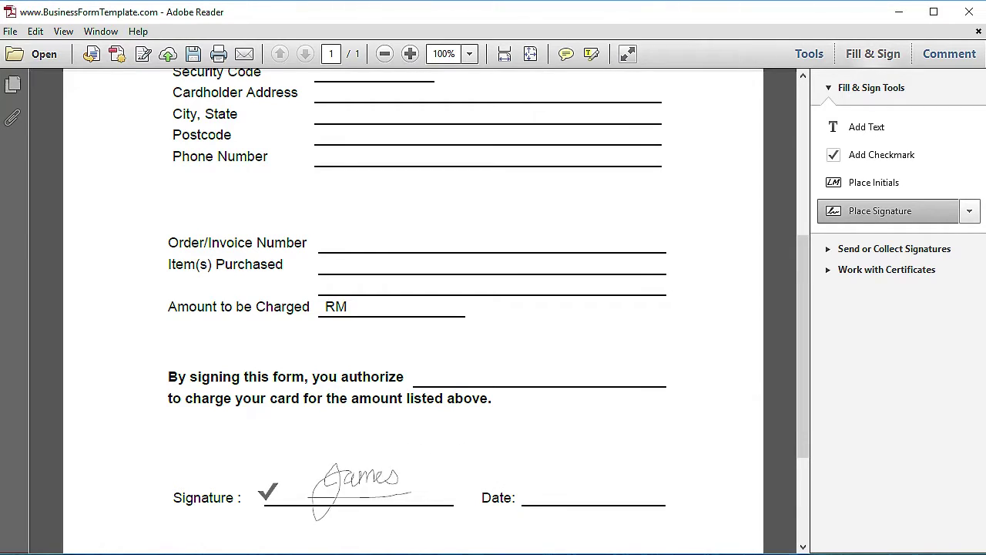
{"action": "left_click", "coordinate": [356, 493]}
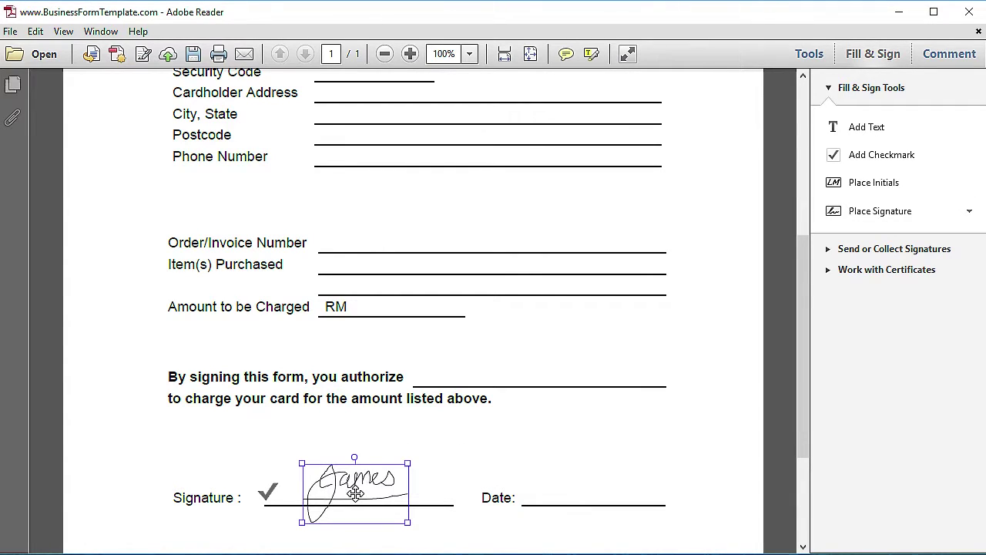
{"action": "left_click", "coordinate": [393, 438]}
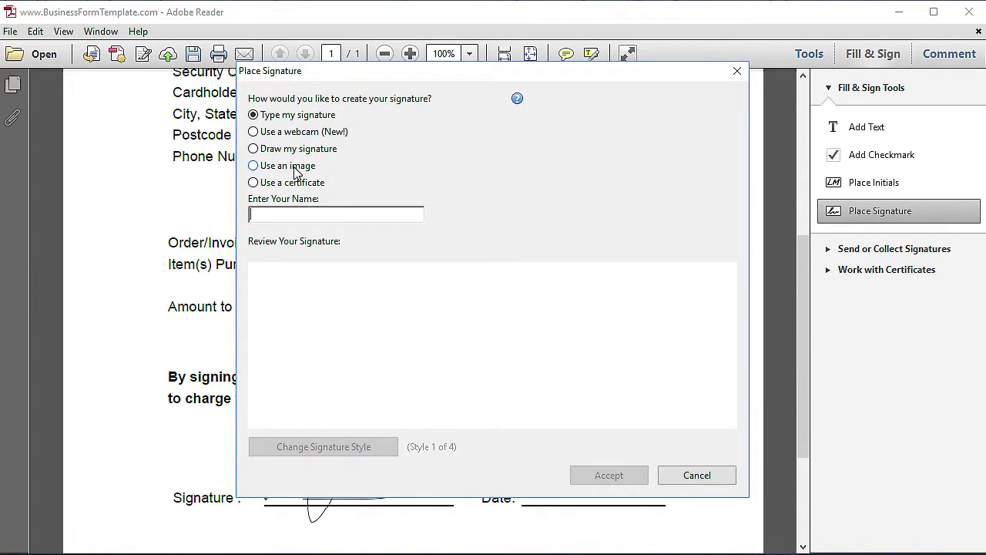
{"action": "left_click", "coordinate": [295, 171]}
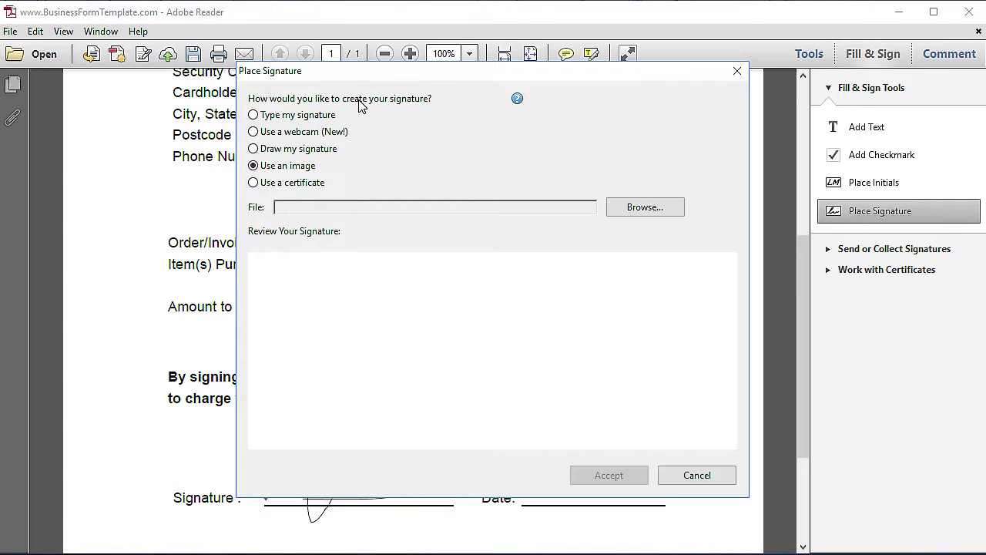
{"action": "left_click", "coordinate": [736, 72]}
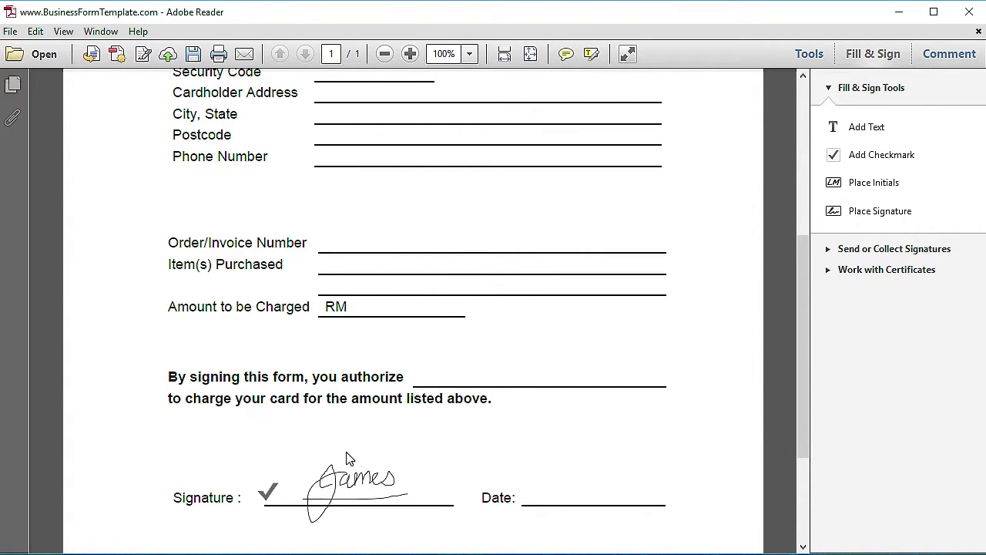
{"action": "left_click", "coordinate": [337, 497]}
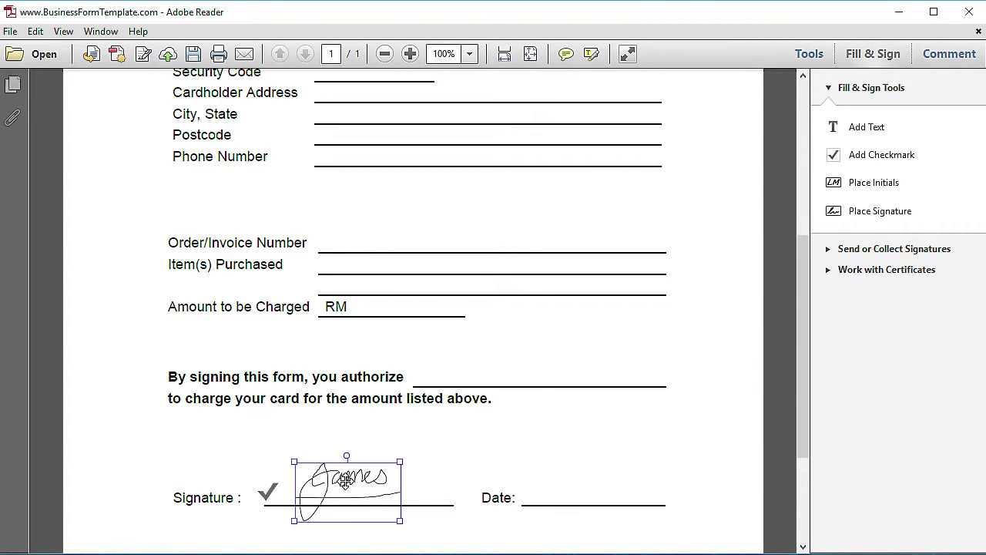
Drag the placed signature slightly right so it sits neatly on the Signature line
{"action": "mouse_move", "coordinate": [345, 479]}
{"action": "left_mouse_down"}
{"action": "mouse_move", "coordinate": [355, 473]}
{"action": "mouse_move", "coordinate": [330, 500]}
{"action": "mouse_move", "coordinate": [335, 506]}
{"action": "left_mouse_up"}
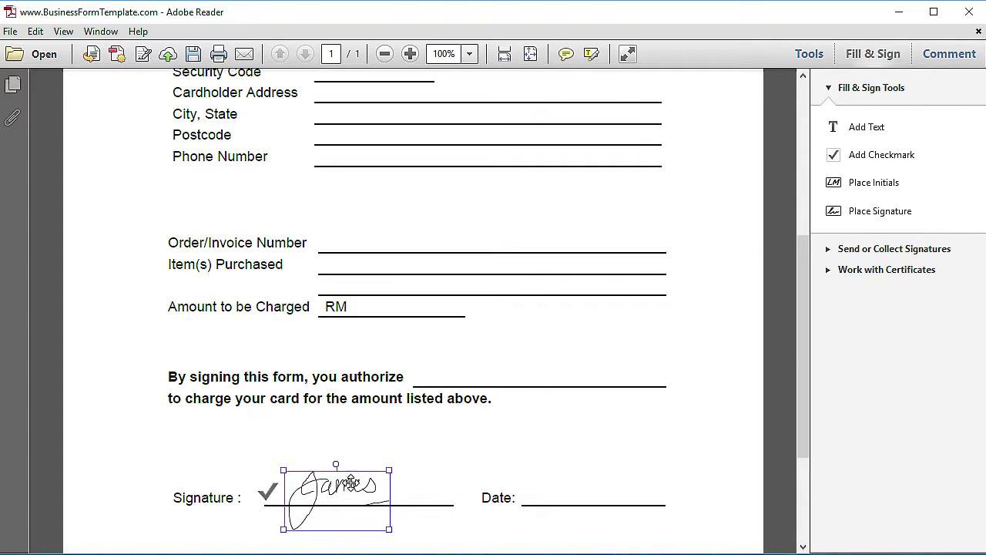
{"action": "left_click_drag", "start_coordinate": [345, 490], "coordinate": [356, 487]}
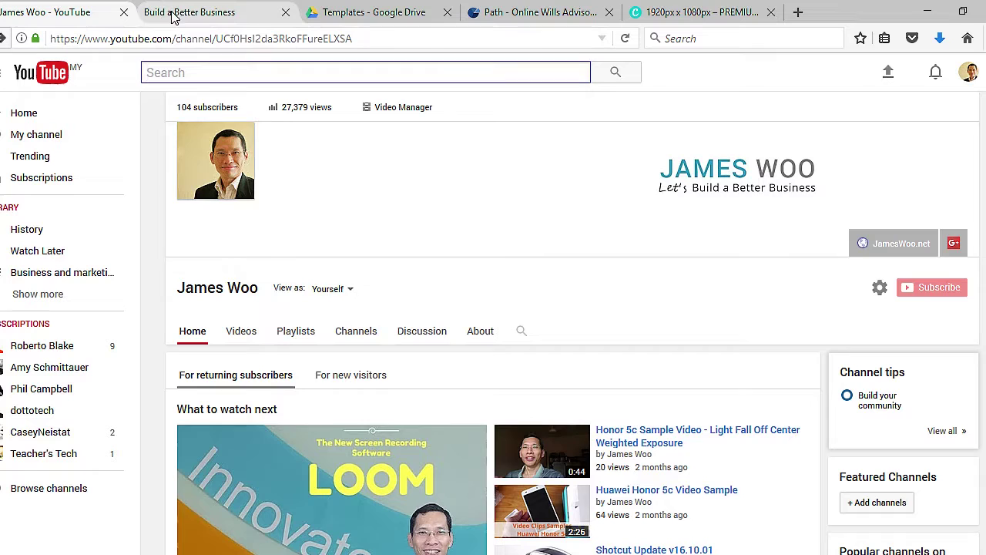
Switch Firefox to the Build a Better Business tab
{"action": "left_click", "coordinate": [215, 23]}
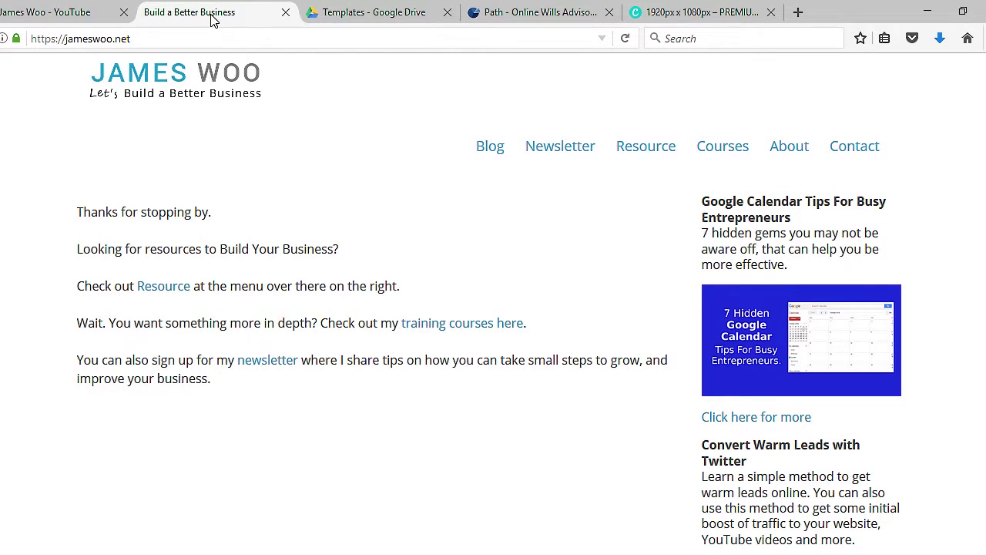